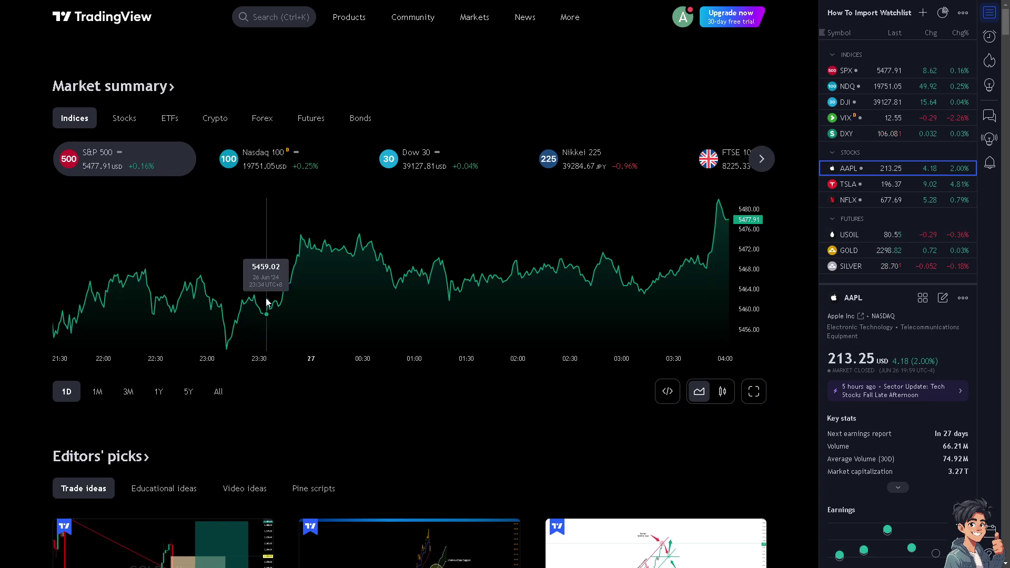
Scroll through the market summary home page and go to the Products menu for Supercharts
scroll(267, 301, "down", 3)
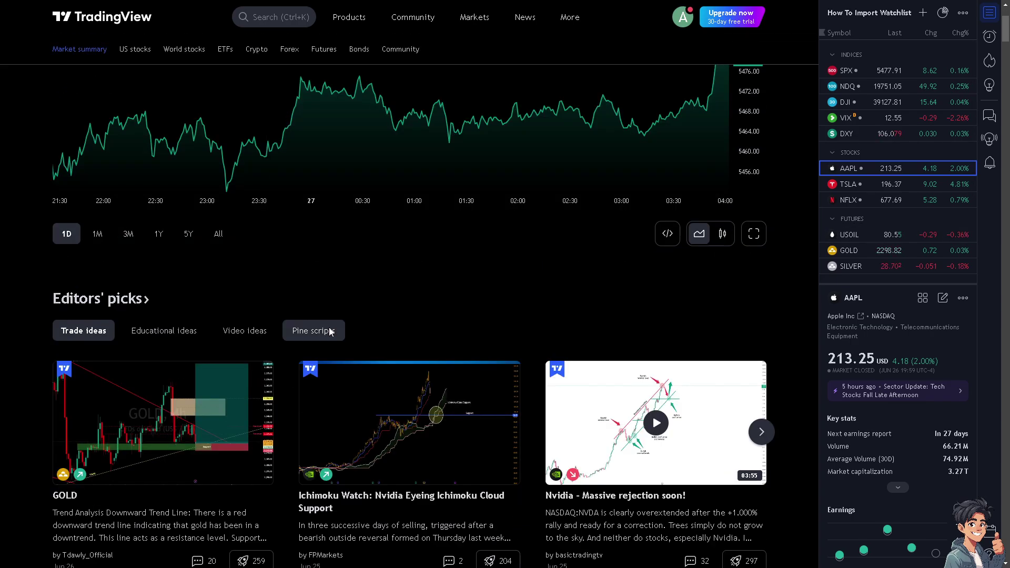
scroll(330, 330, "up", 3)
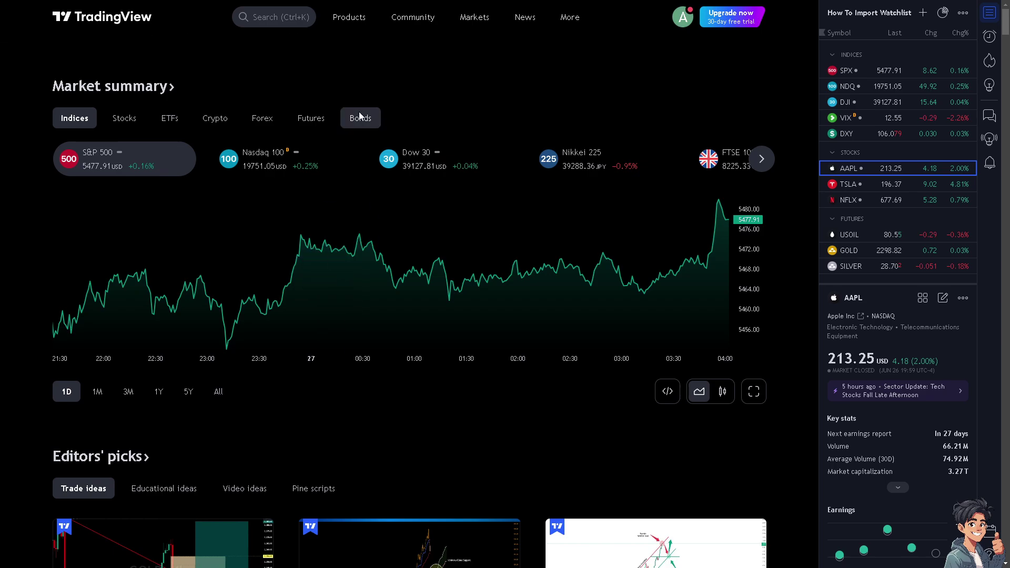
mouse_move(351, 18)
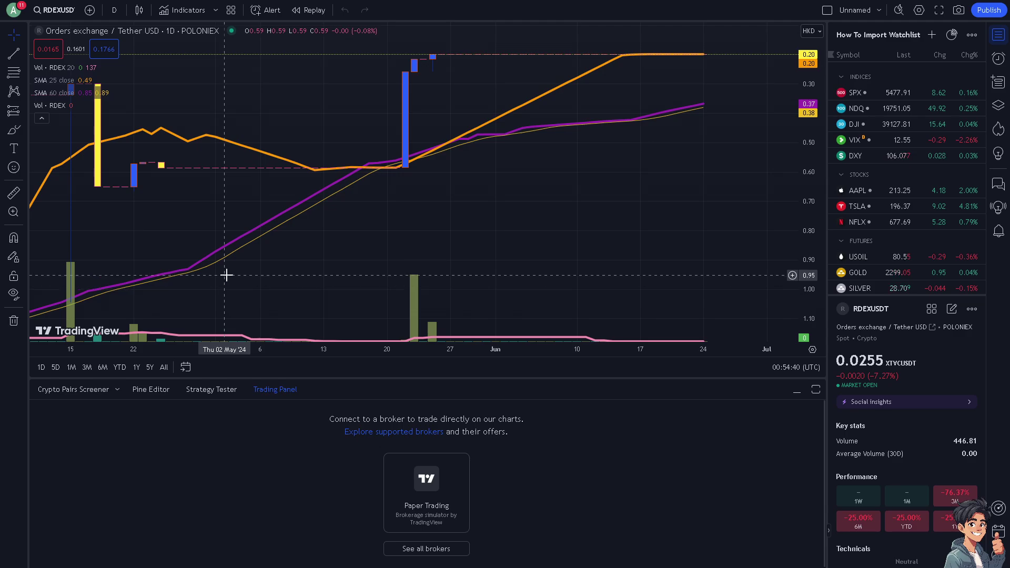
Peek at the favourite indicators, then open the Indicators, Metrics & Strategies library
left_click(216, 10)
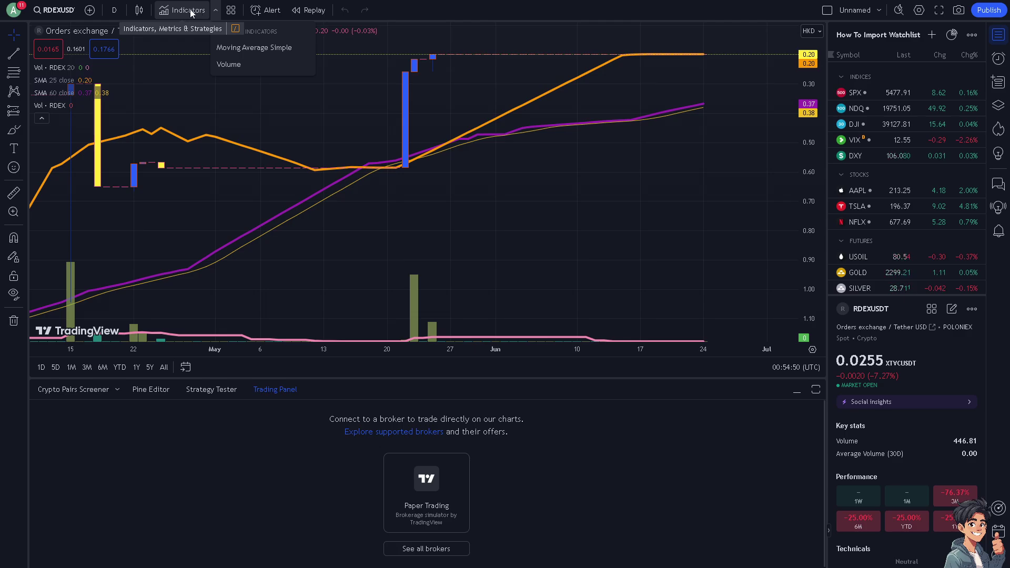
left_click(191, 9)
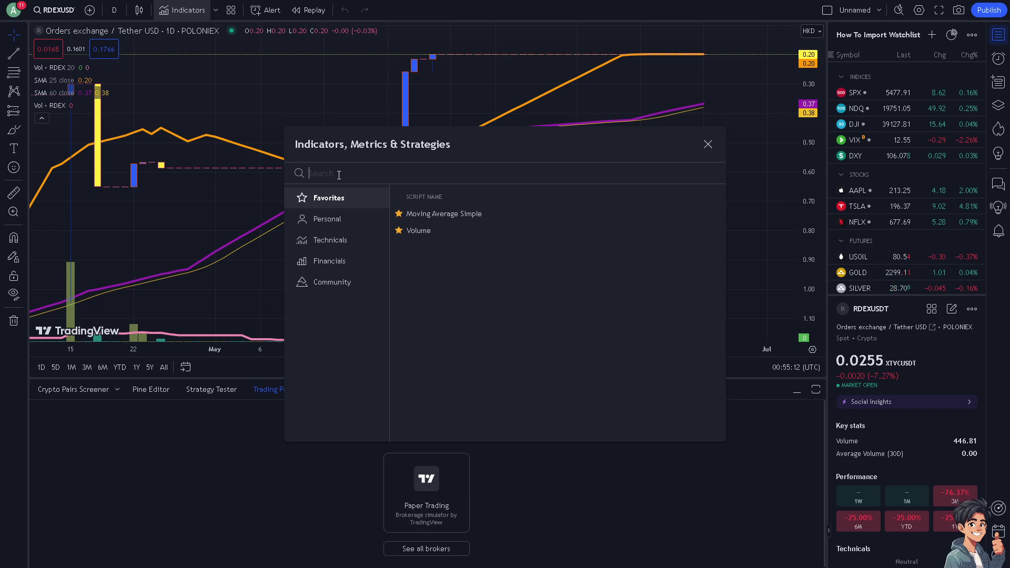
Search 'M' and try adding indicators such as Median, dismissing each upgrade offer
type("M")
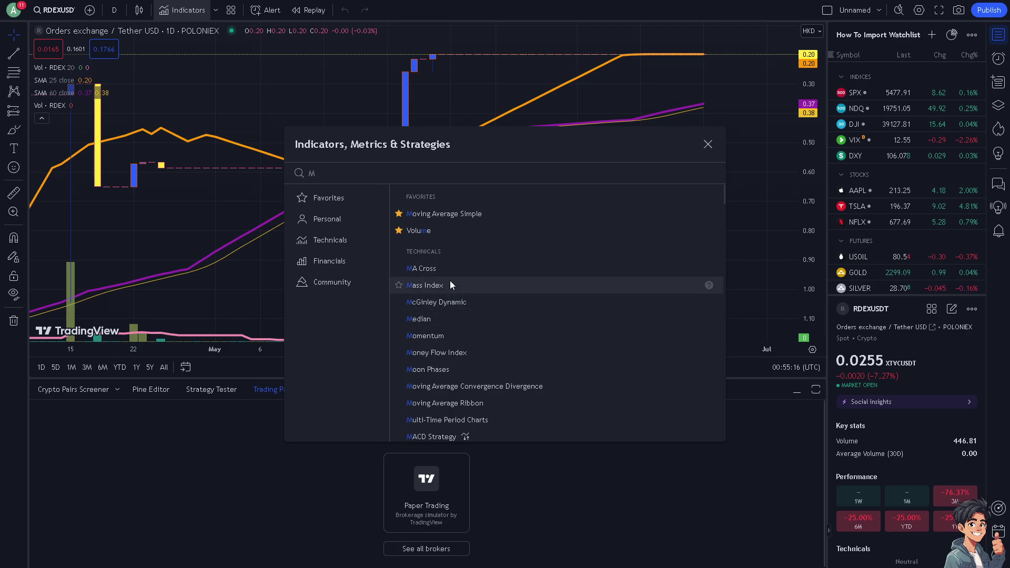
left_click(438, 338)
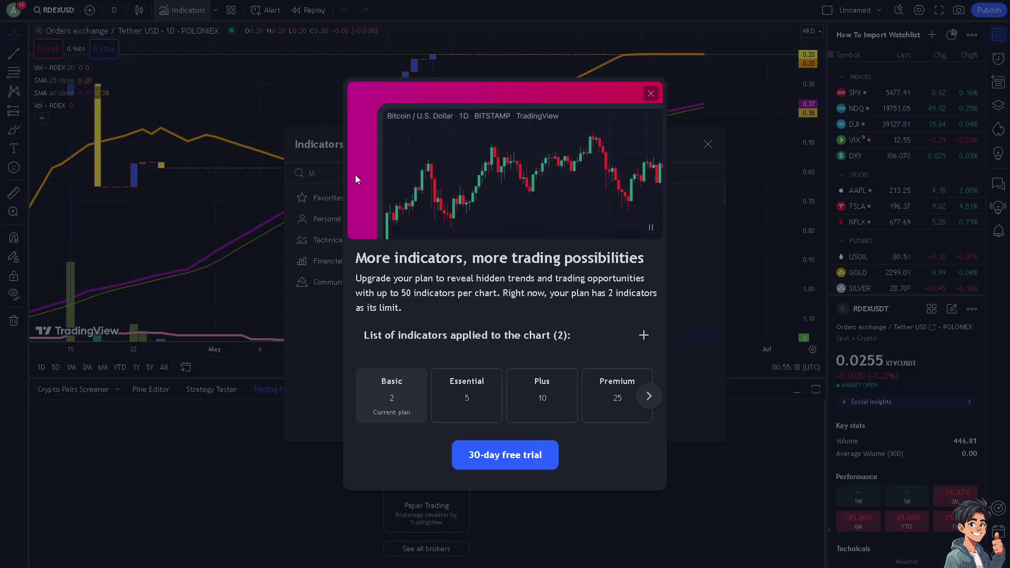
left_click(651, 93)
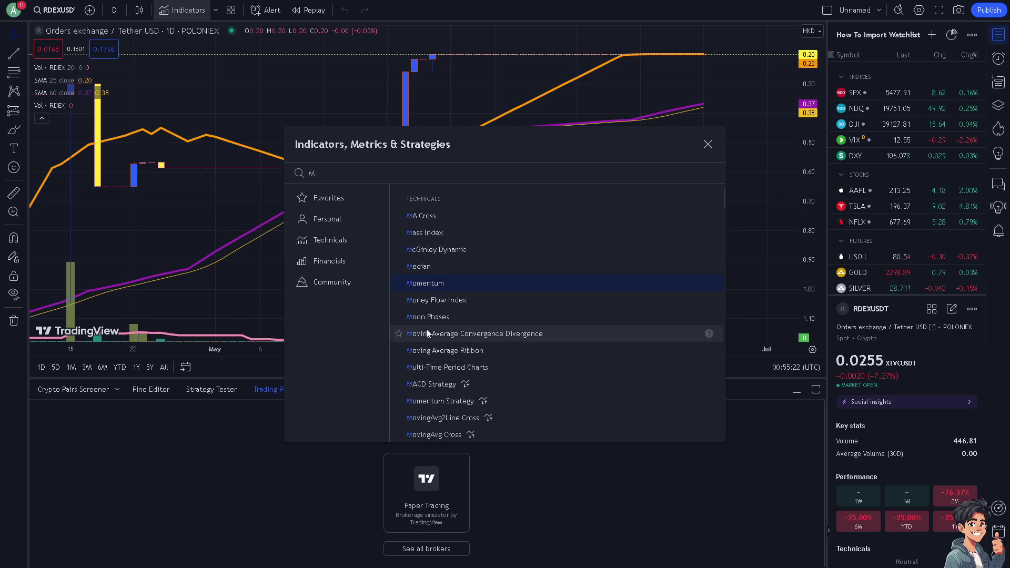
left_click(432, 318)
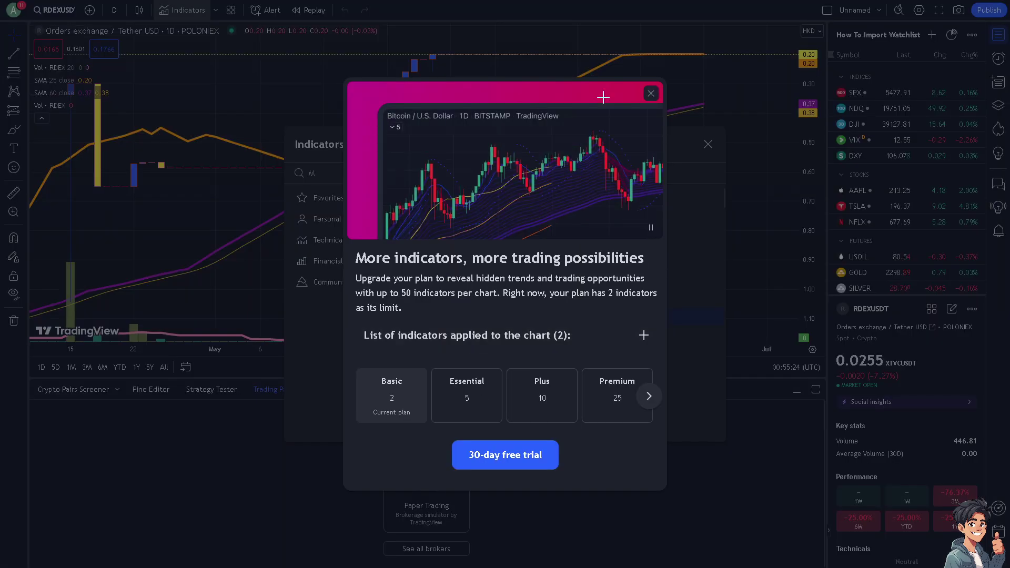
left_click(650, 93)
Search 'volu', add the Volume indicator to the chart, and close the library
type("voluy")
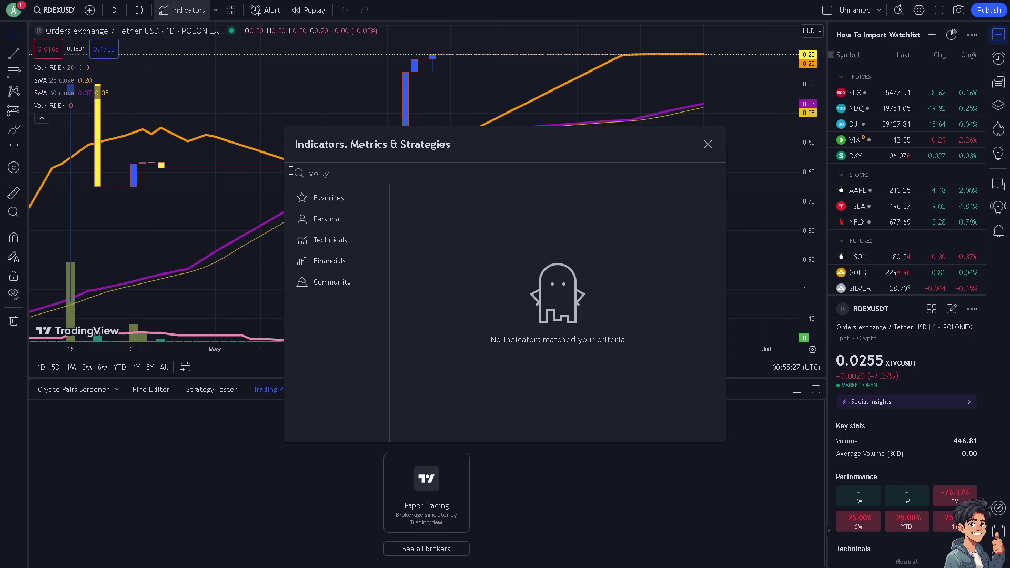
key("BackSpace")
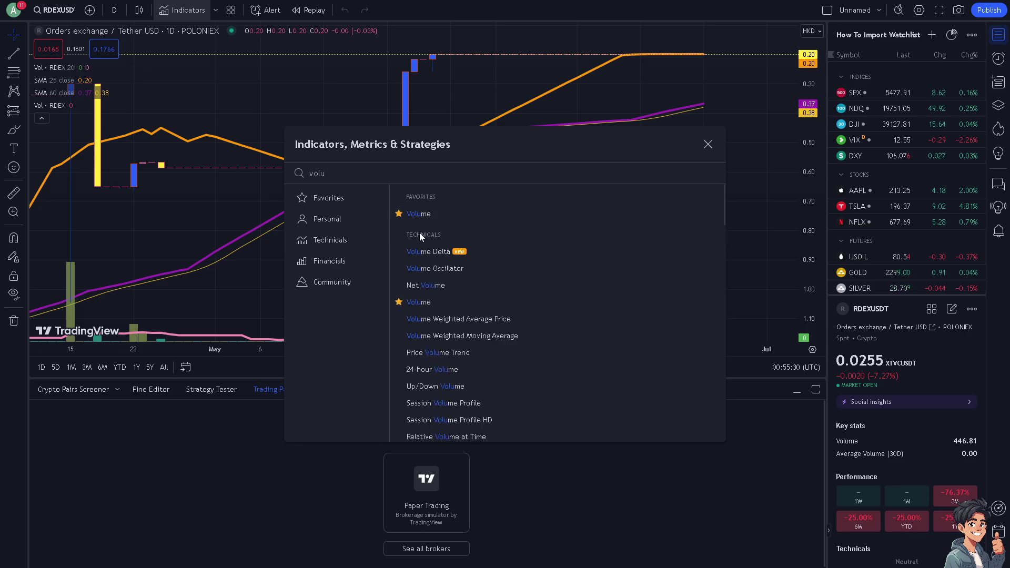
left_click(424, 269)
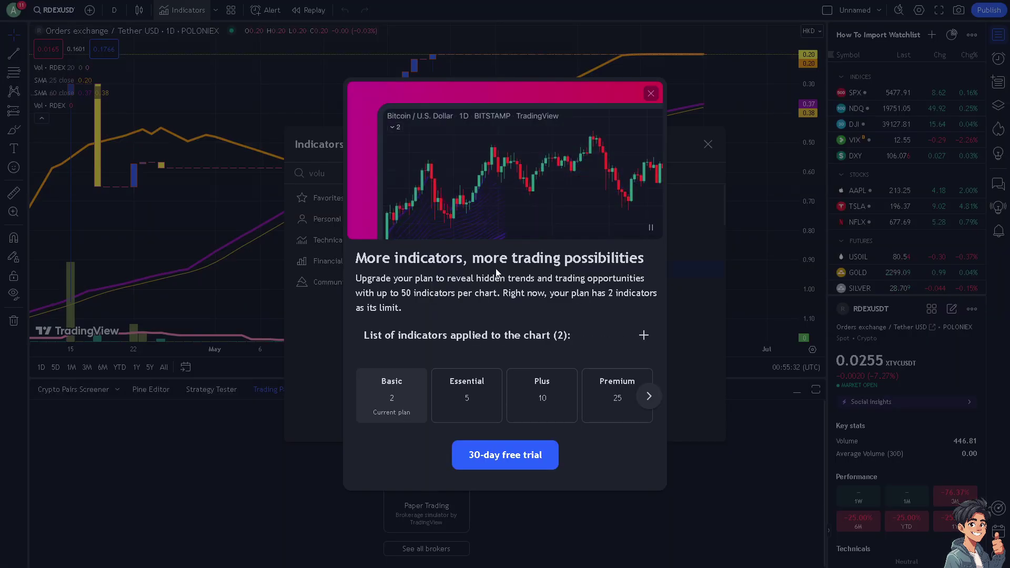
left_click(651, 94)
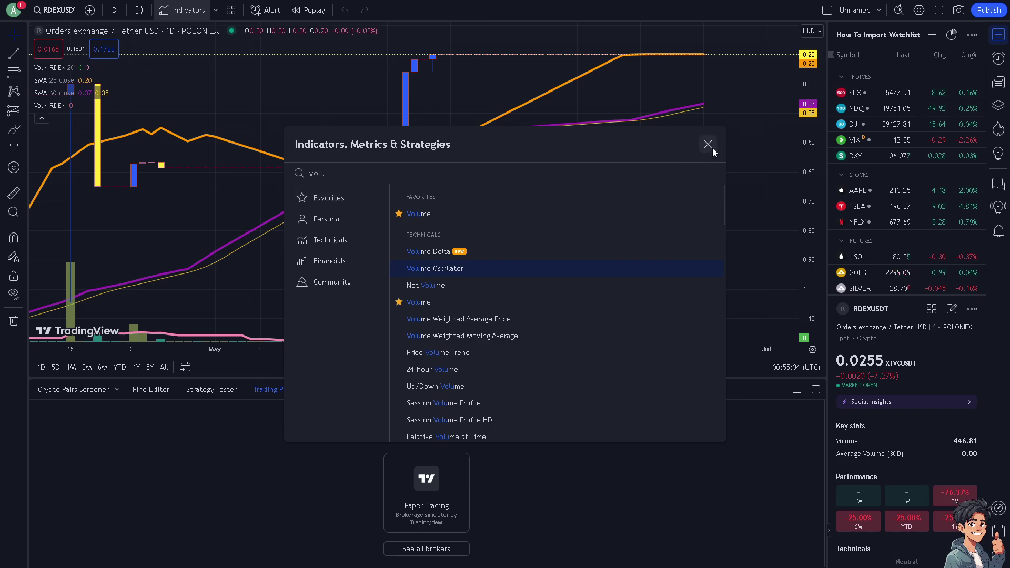
double_click(418, 302)
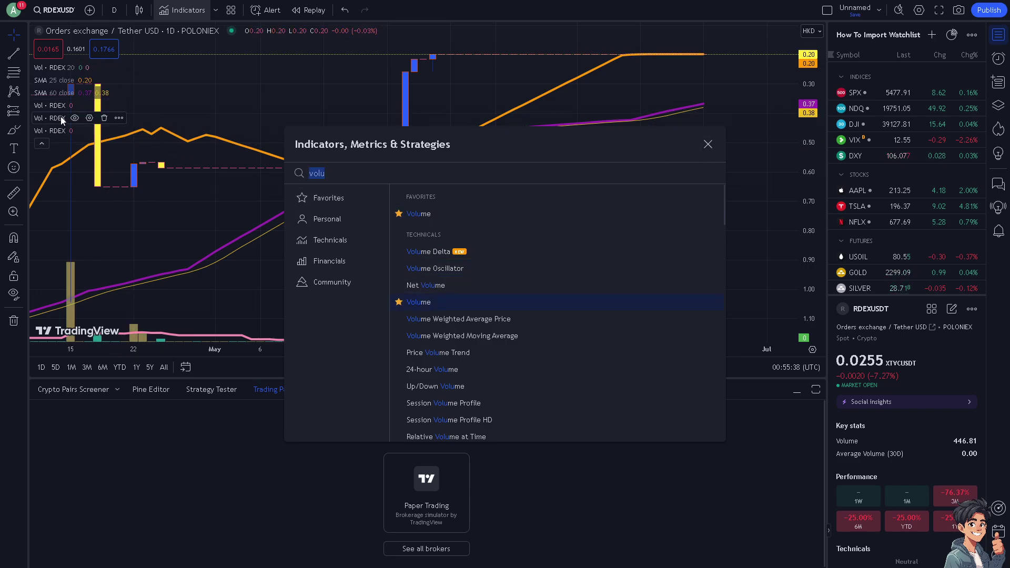
left_click(708, 144)
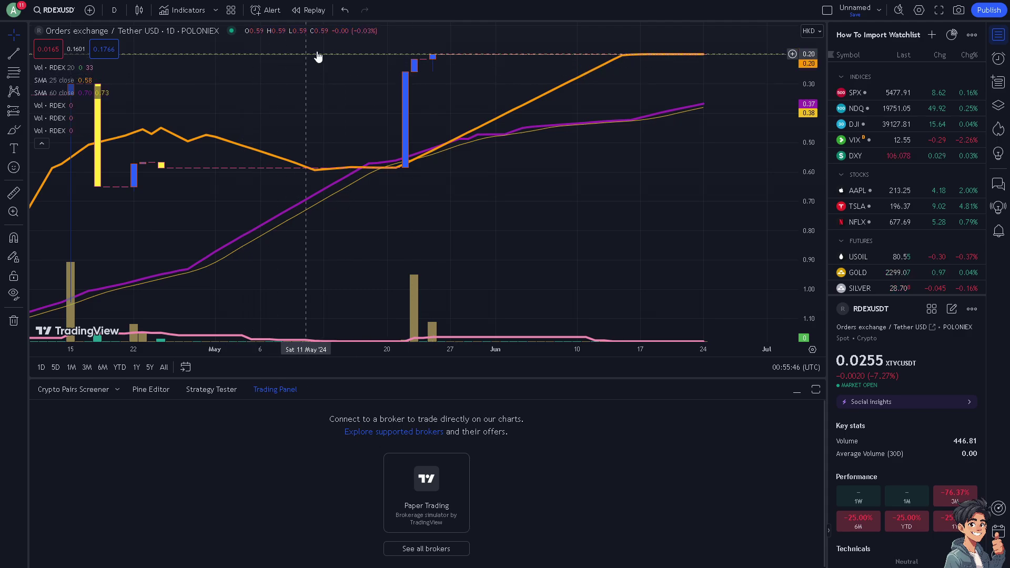
Save indicators as template 'how to save indicator template in tradingview', remembering symbol and interval
left_click(215, 11)
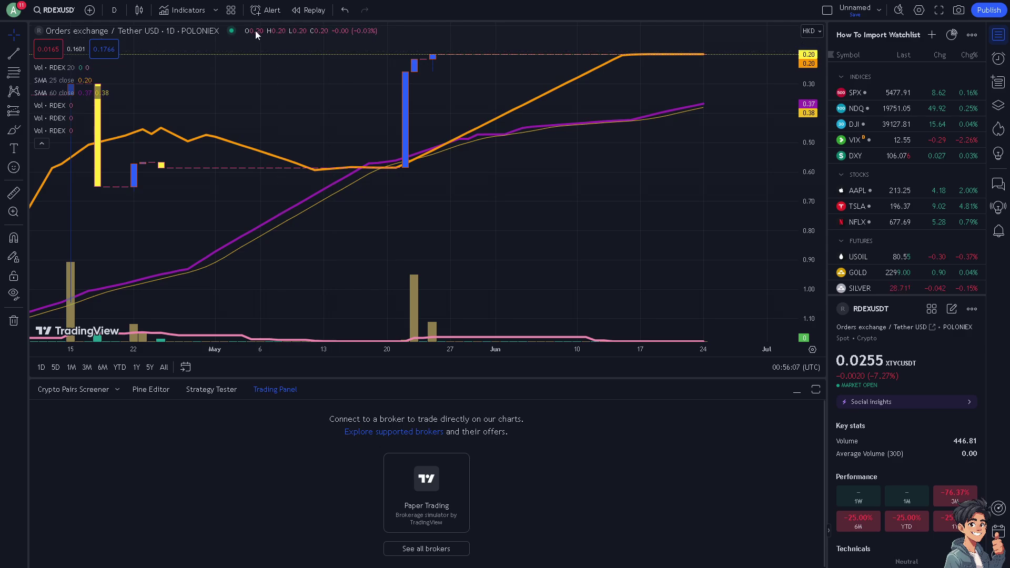
left_click(231, 14)
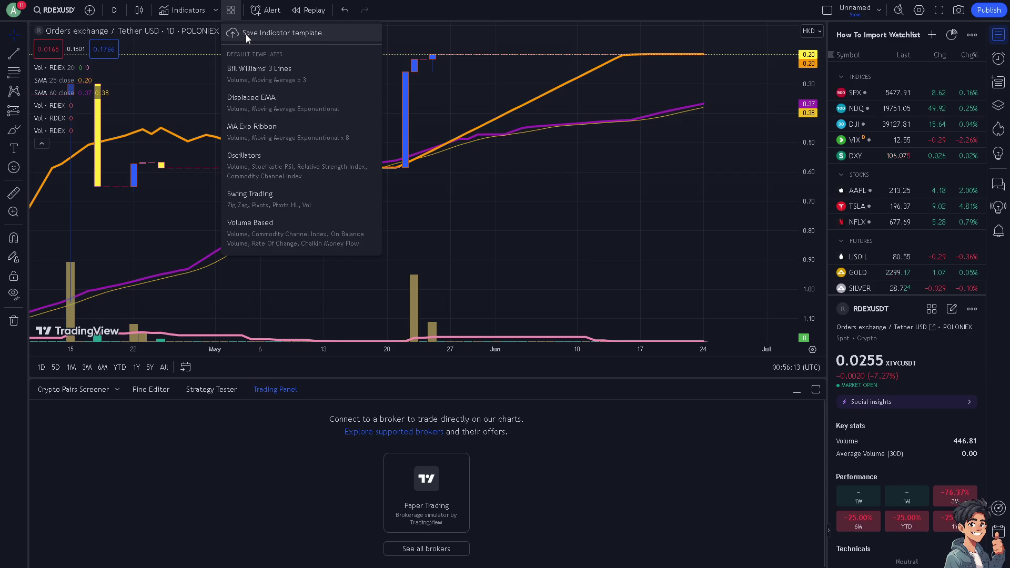
left_click(245, 34)
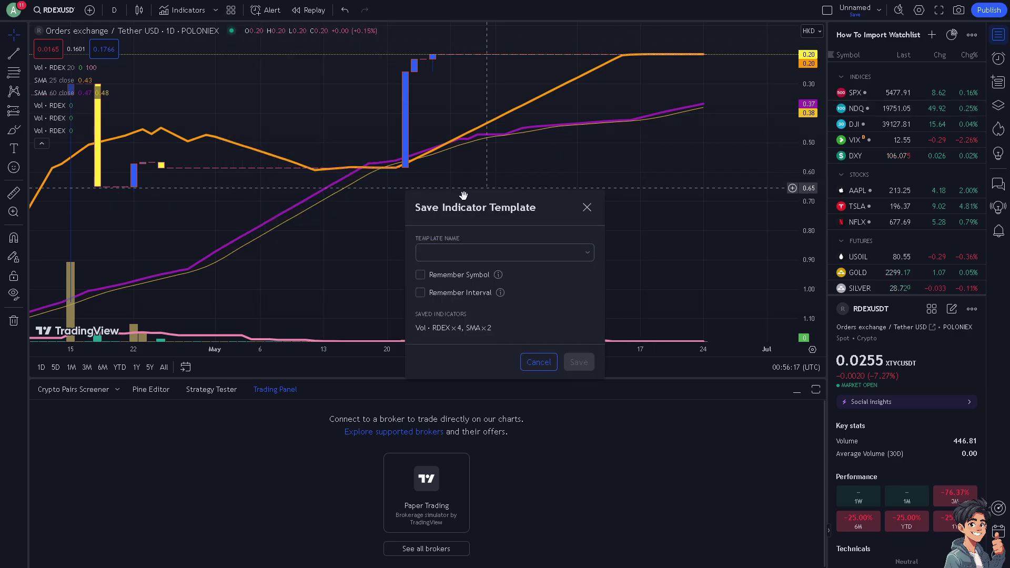
left_click(457, 252)
type("how to save indicator template in tradingview")
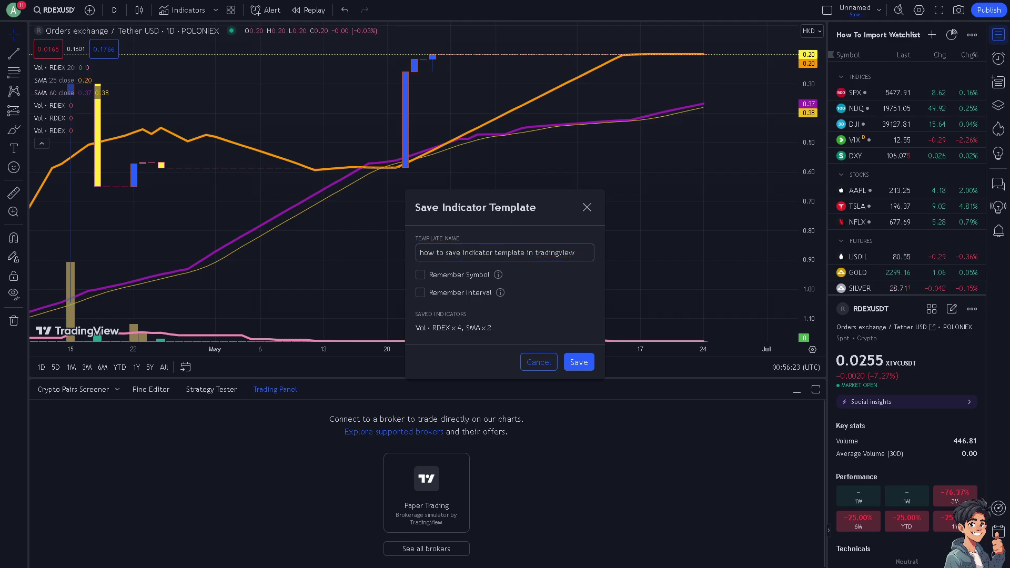
left_click(453, 277)
left_click(465, 292)
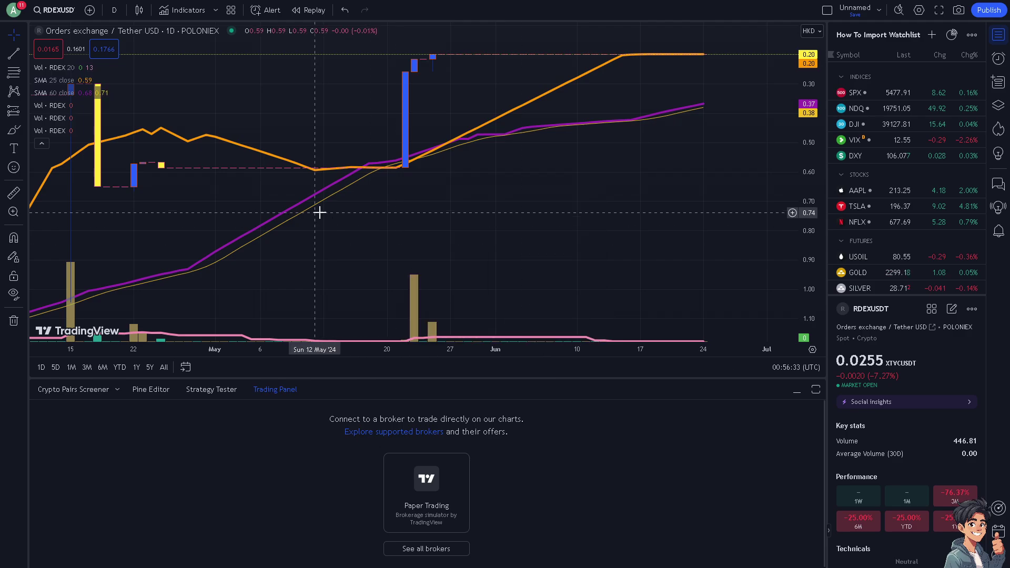
Open and close the indicators browser, then zoom the chart out to show history back to February
left_click(212, 11)
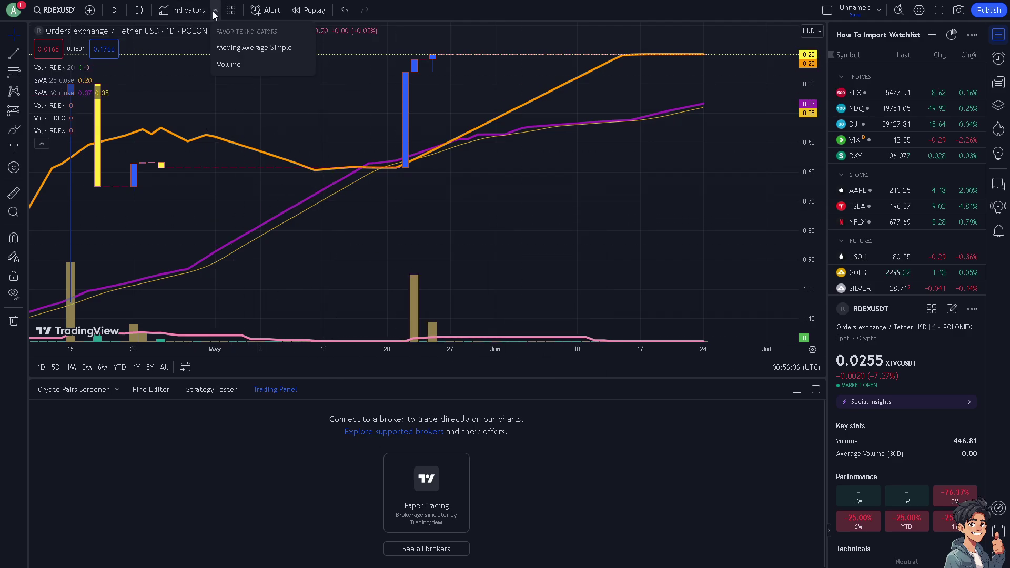
left_click(174, 11)
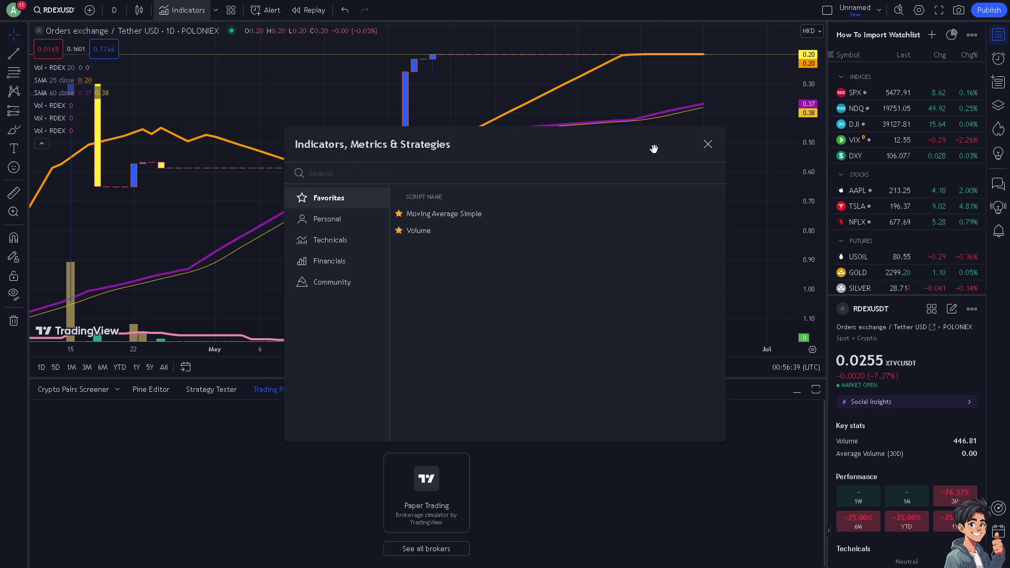
left_click(708, 147)
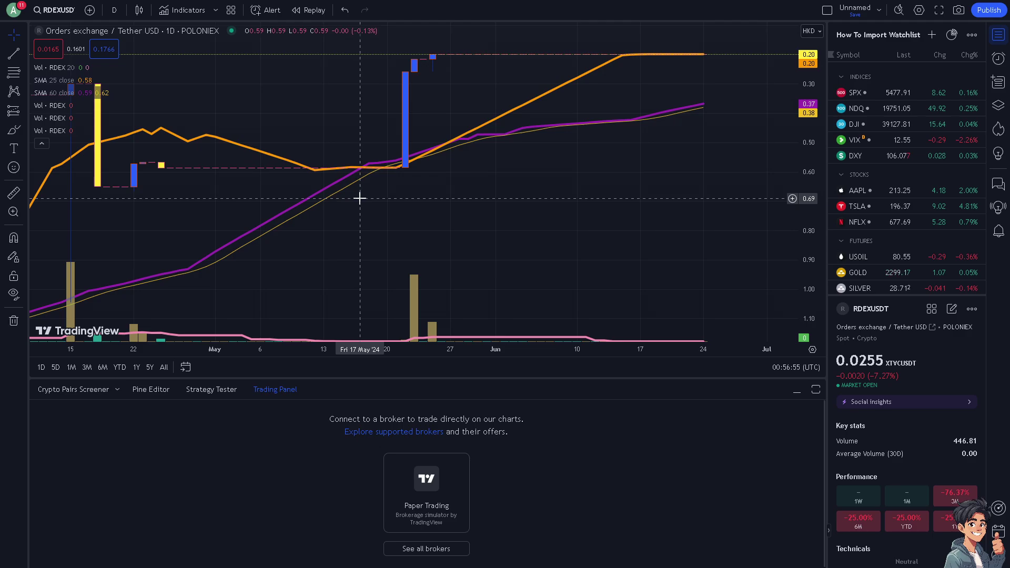
scroll(360, 198, "down", 5)
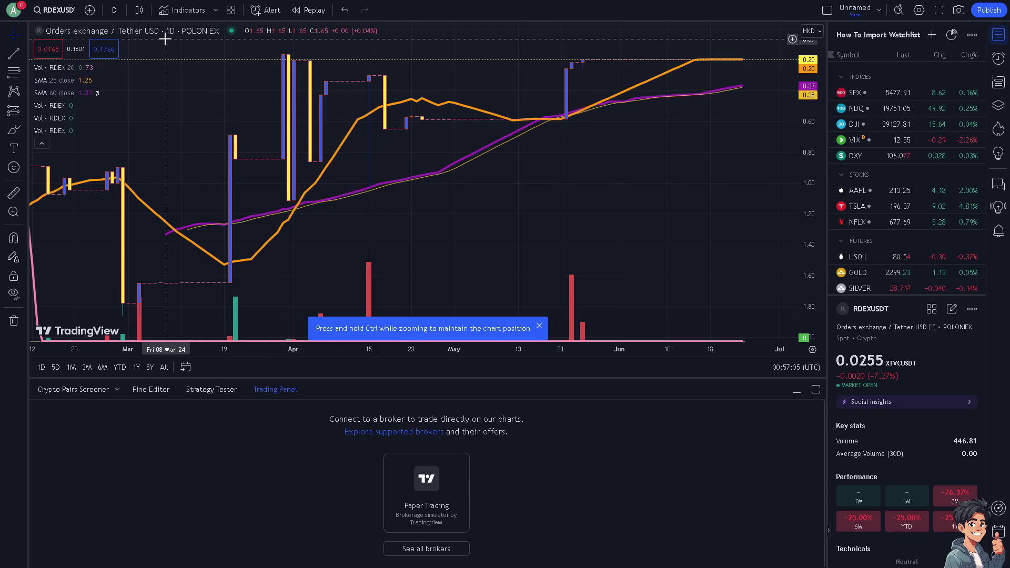
left_click(213, 12)
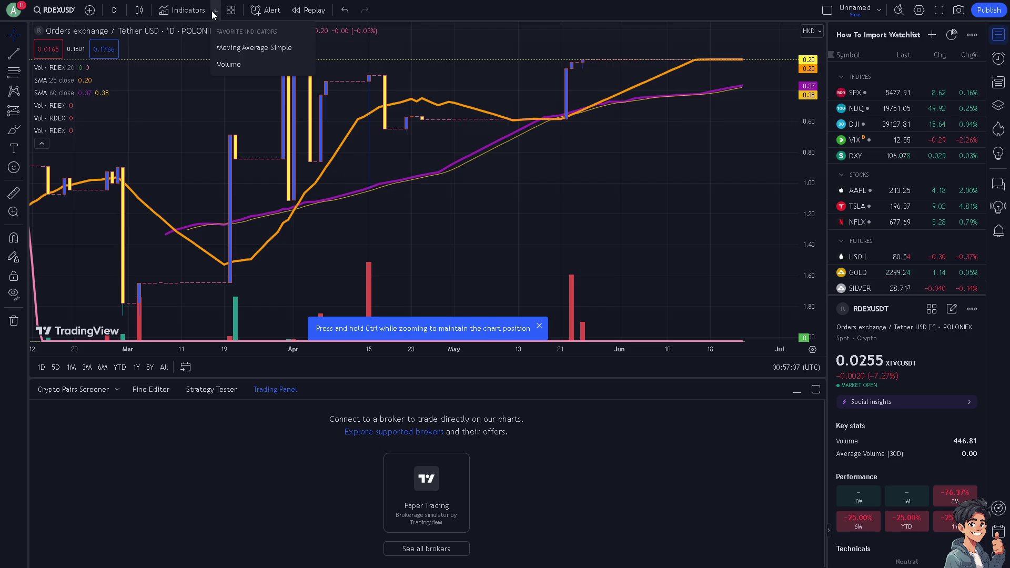
left_click(200, 11)
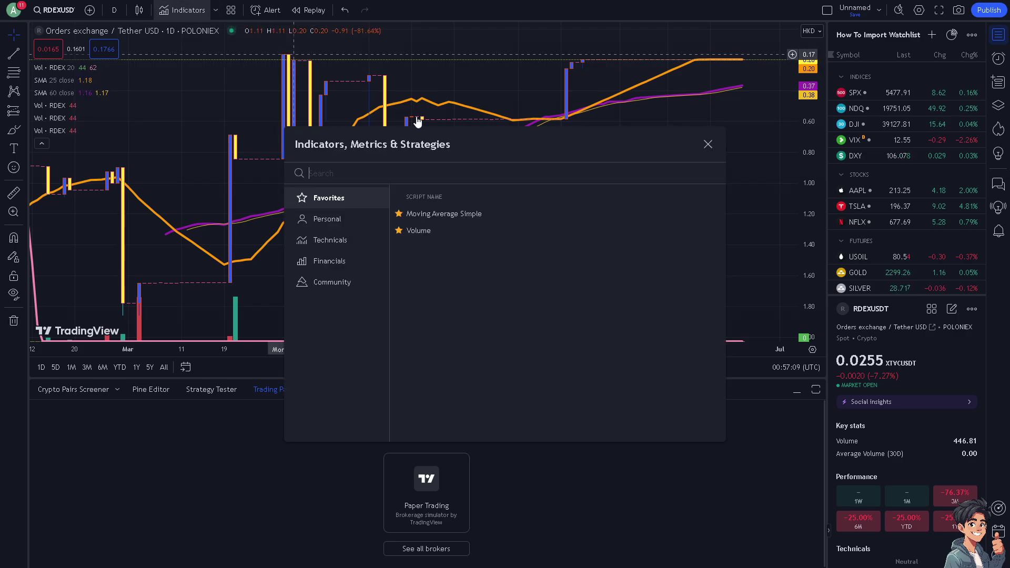
left_click(330, 219)
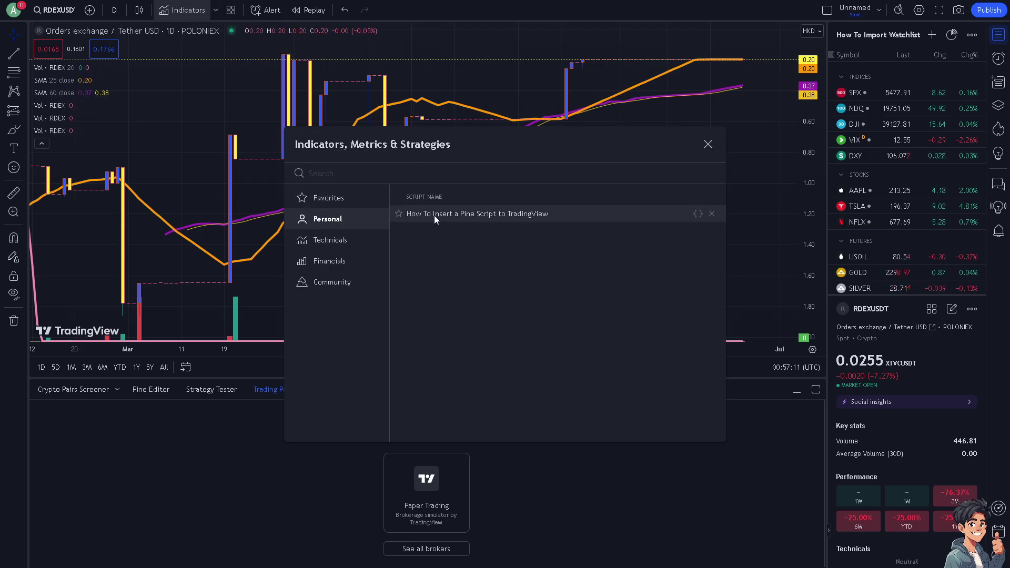
left_click(330, 240)
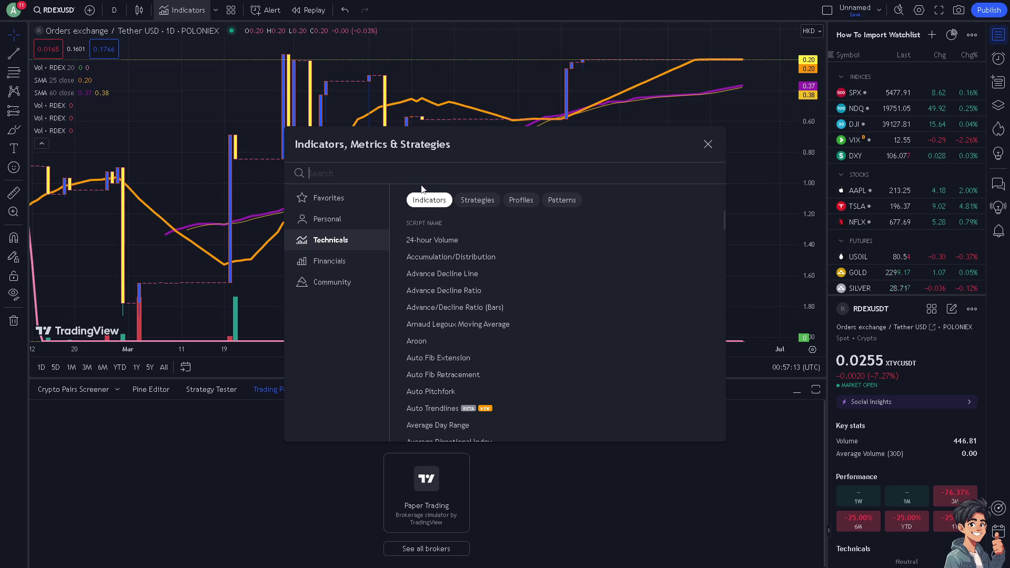
left_click(432, 240)
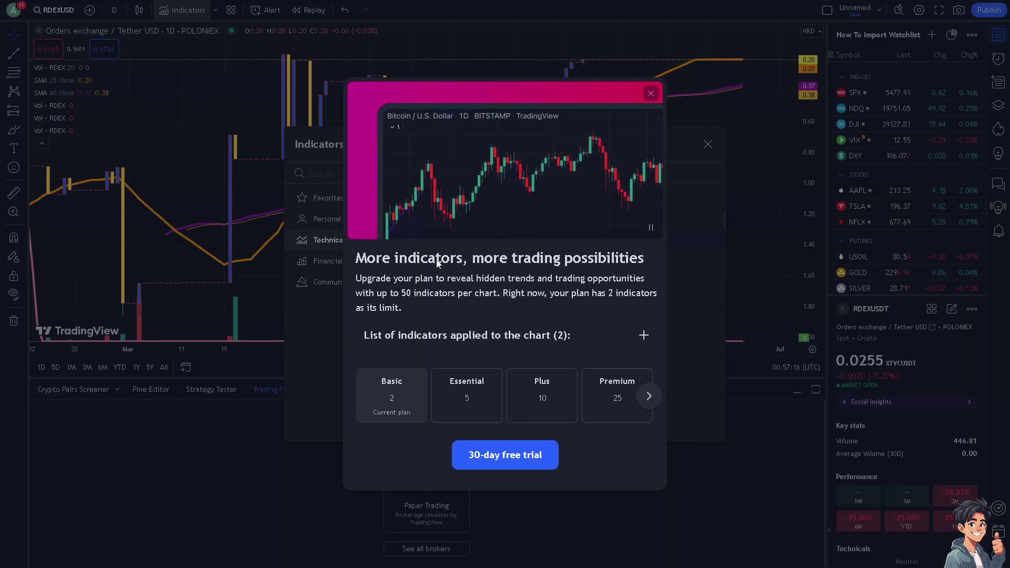
left_click(651, 94)
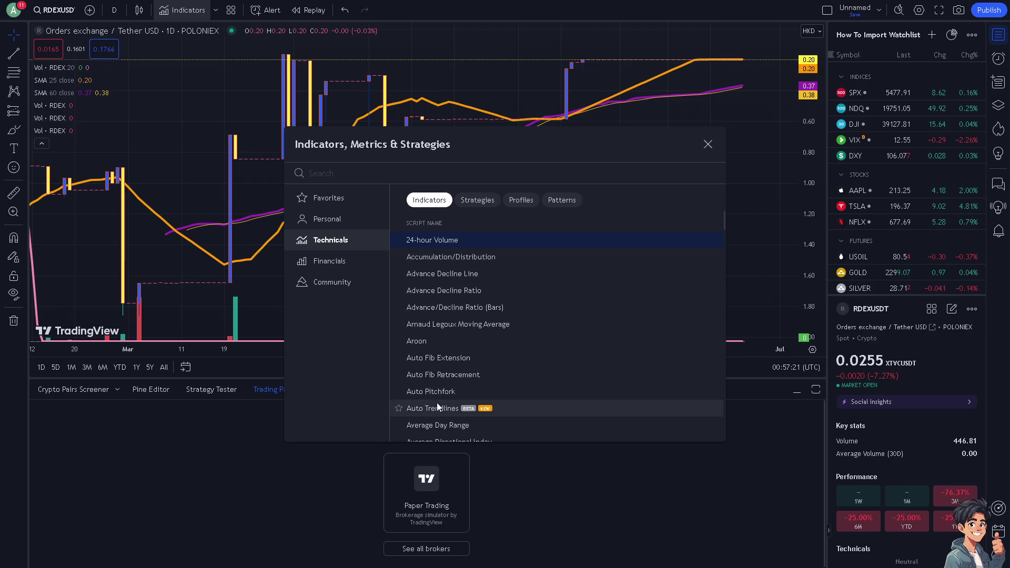
left_click(435, 296)
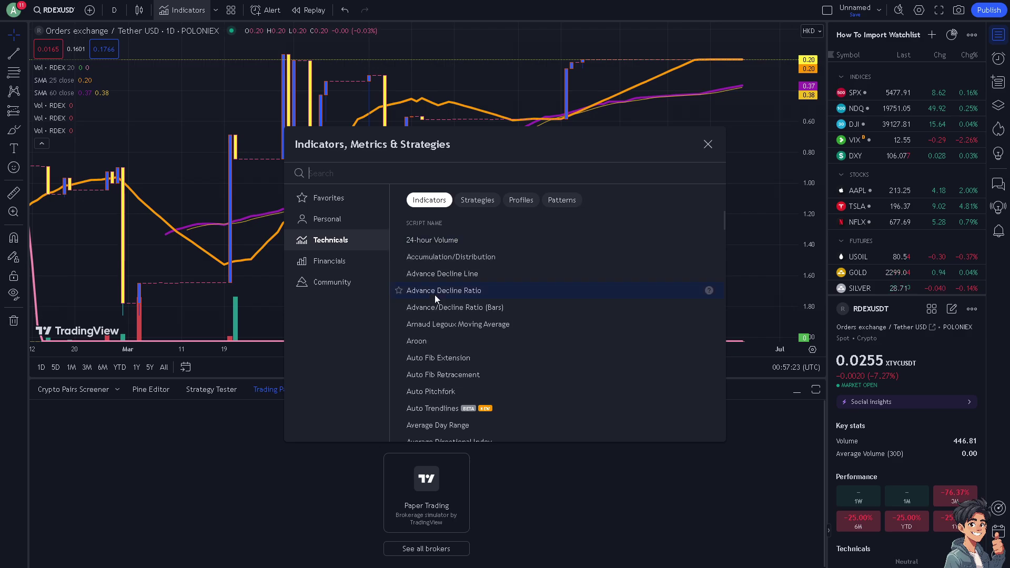
left_click(651, 94)
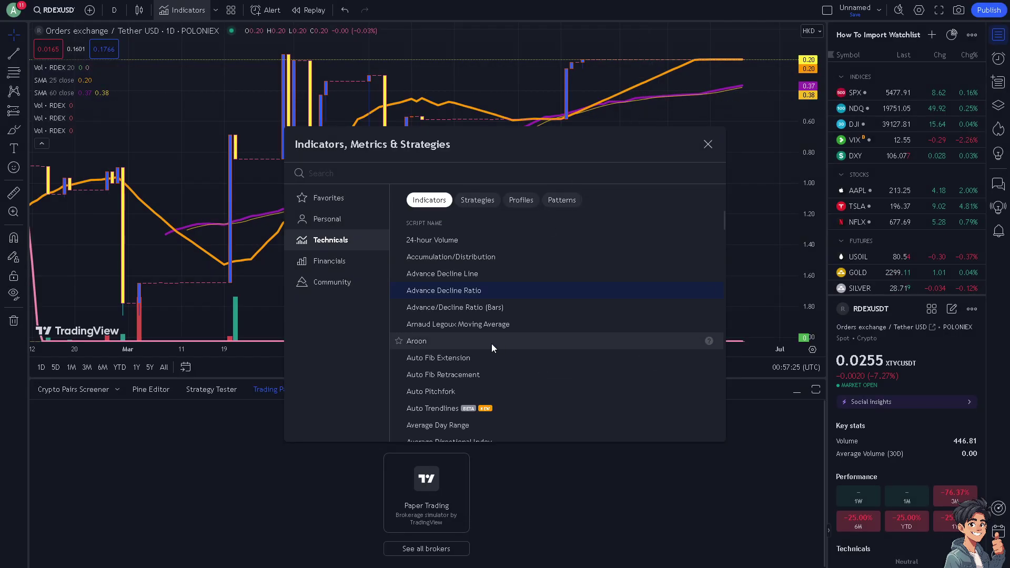
scroll(471, 336, "down", 5)
left_click(447, 361)
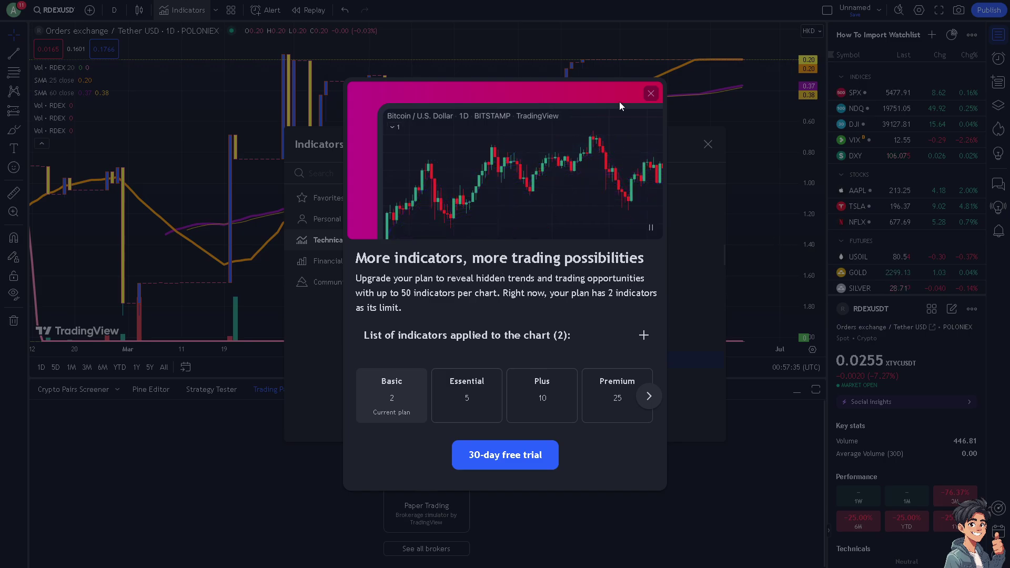
left_click(651, 93)
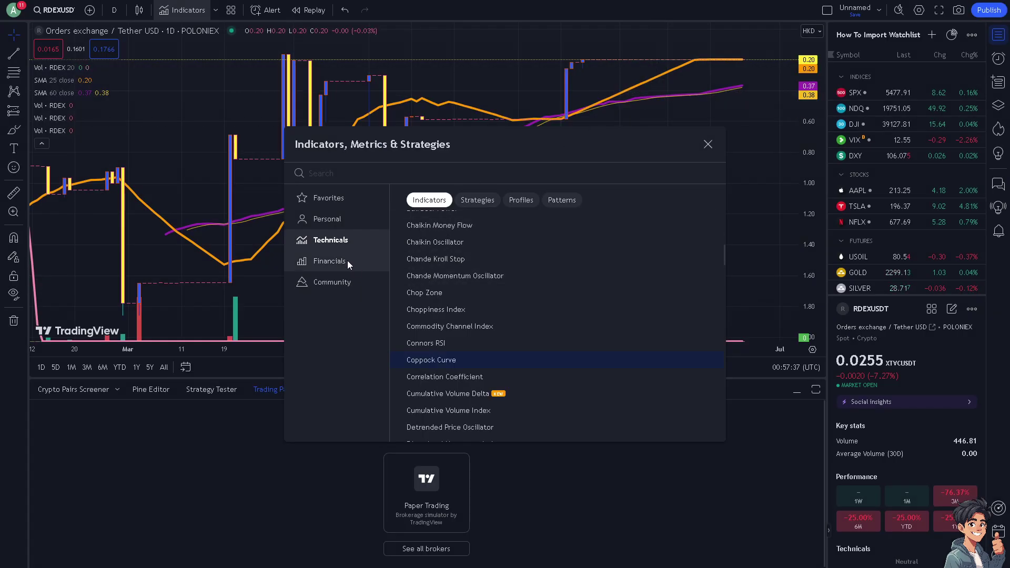
left_click(451, 226)
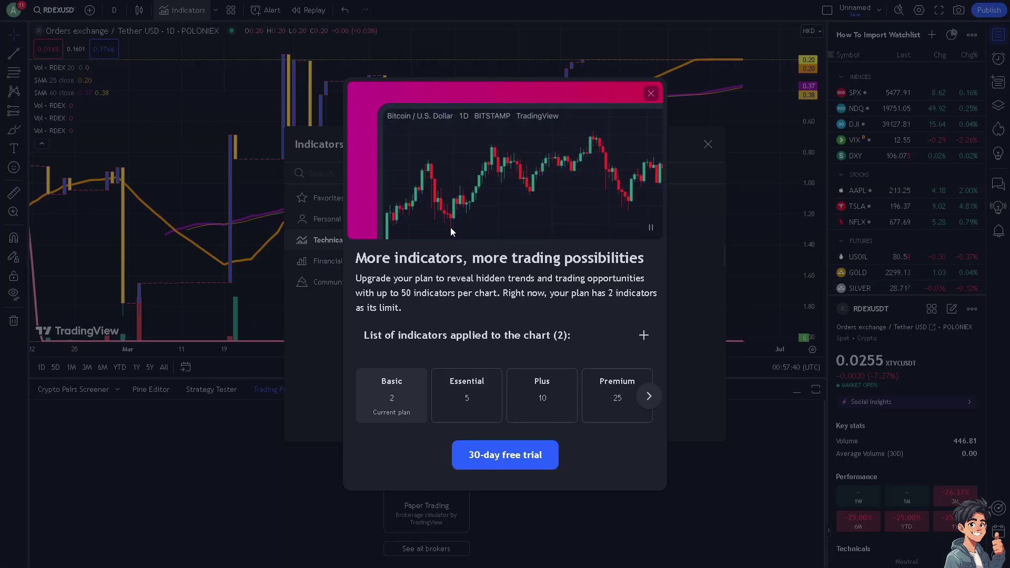
left_click(651, 94)
left_click(708, 144)
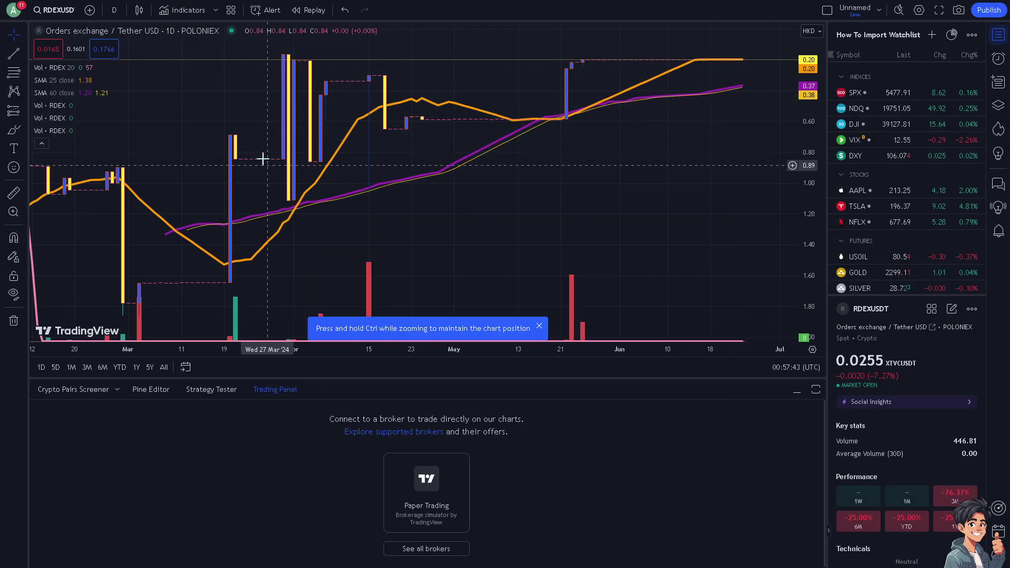
Apply the saved 'how to save indicator template in tradingview' template, then zoom and pan the chart
left_click(232, 11)
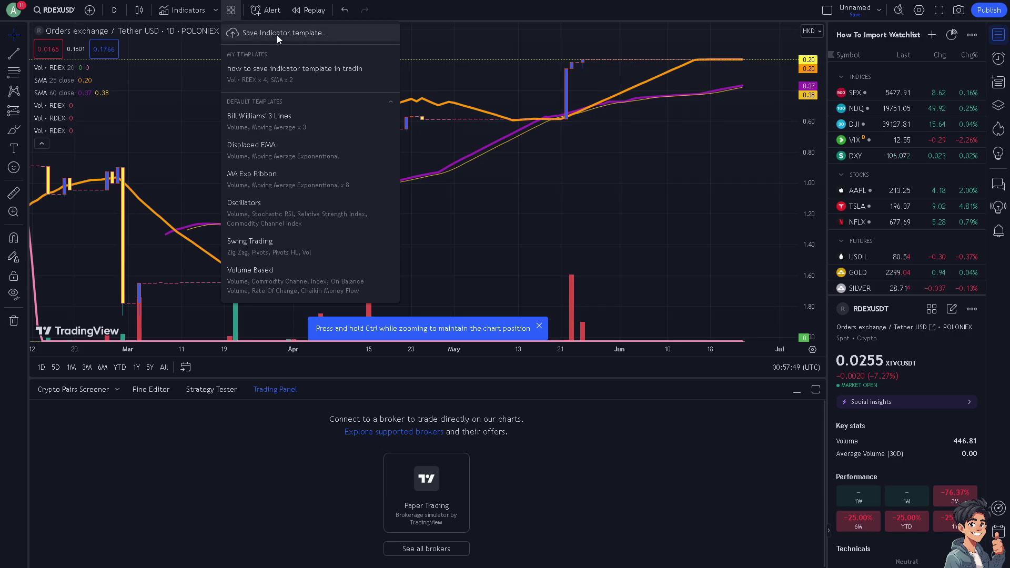
left_click(264, 70)
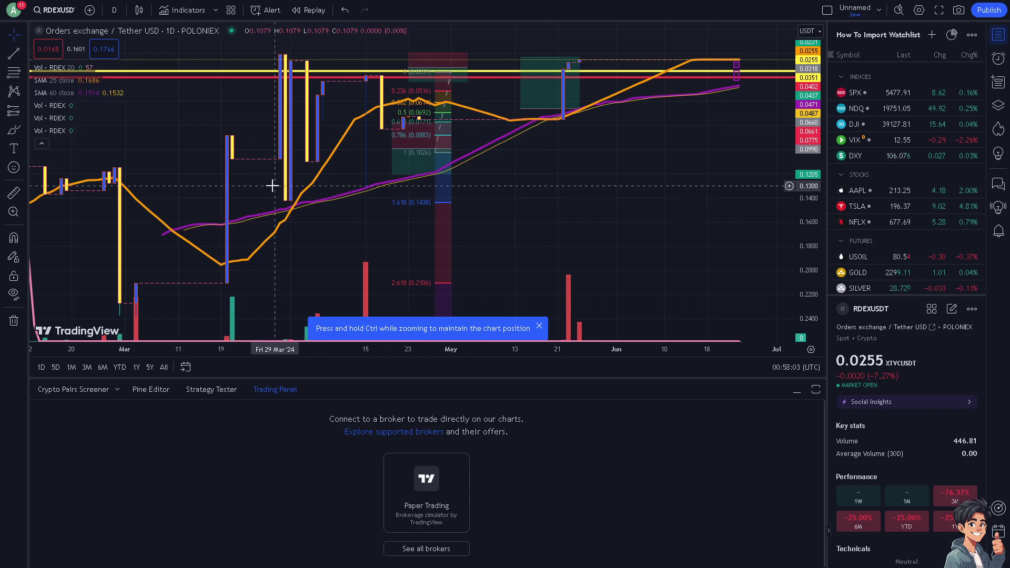
scroll(271, 184, "up", 6)
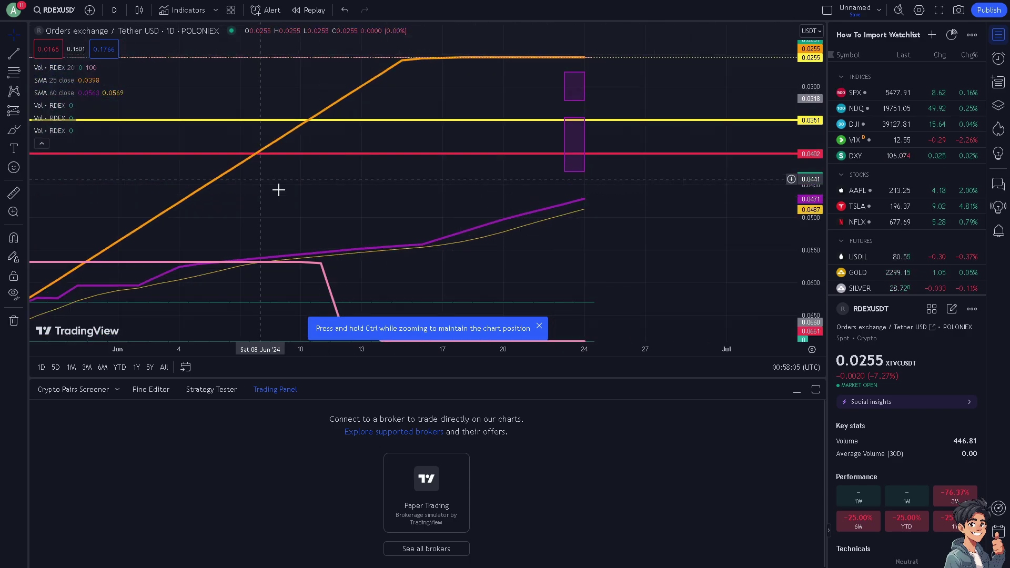
scroll(268, 180, "left", 10)
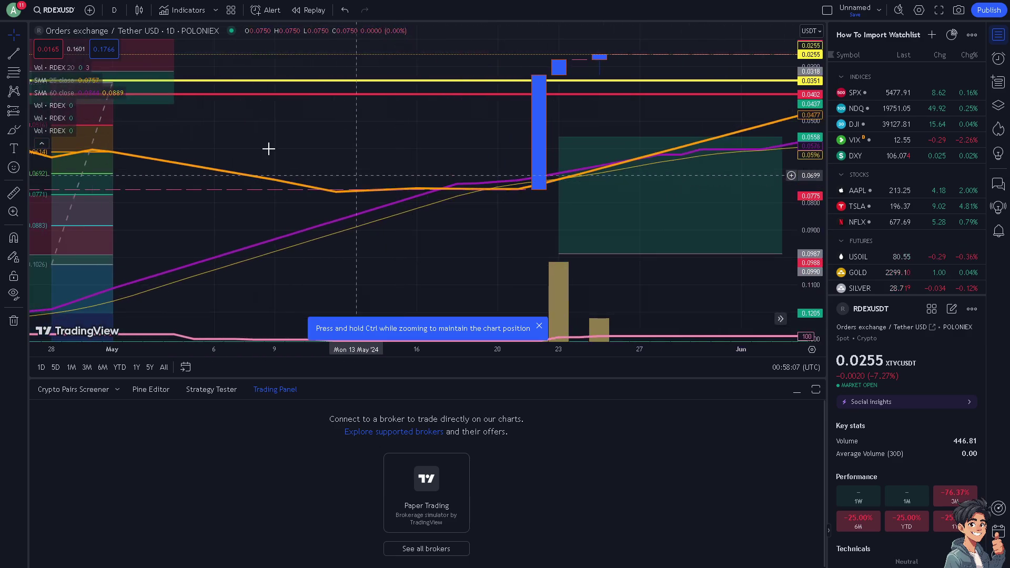